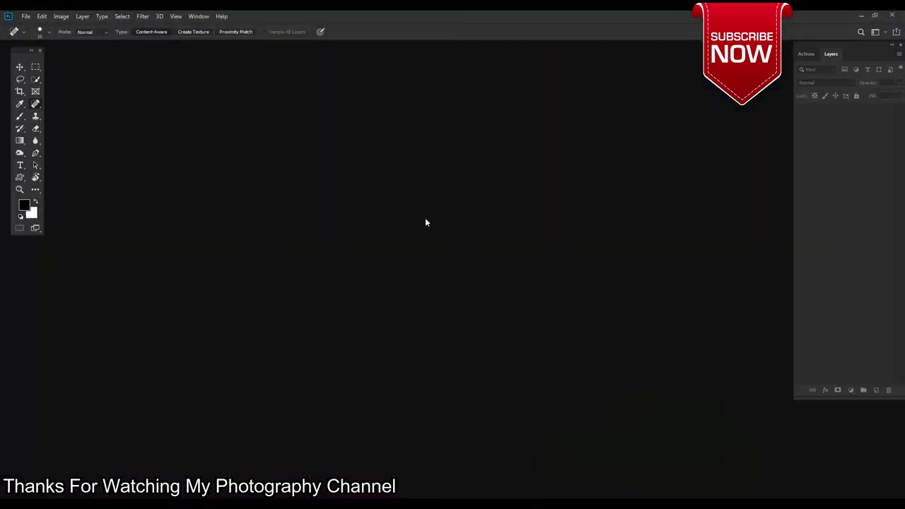
# Open the photo beach-horizon-sand-2043035.jpg
pyautogui.hotkey('ctrl', 'o')
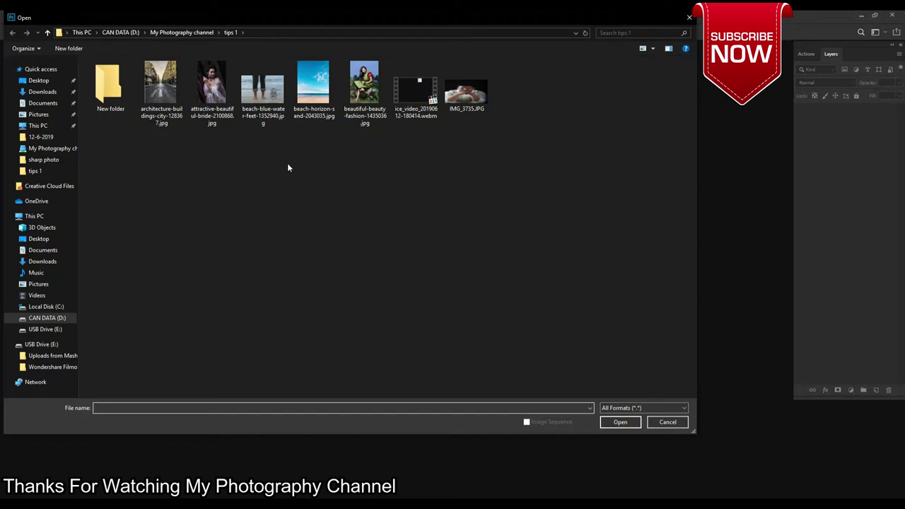
pyautogui.click(313, 90)
pyautogui.click(621, 422)
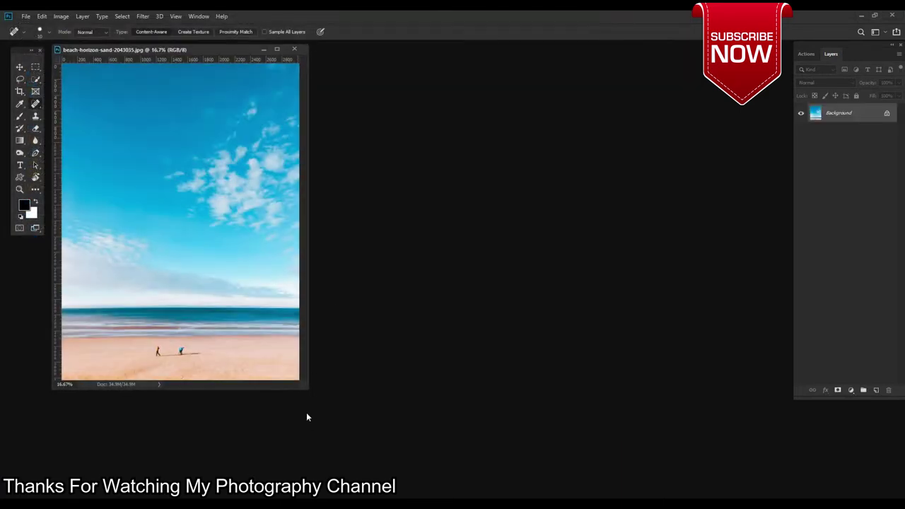
# Zoom in and pan to centre the two people on the sand
pyautogui.press('v')
pyautogui.scroll(3, 262, 420)
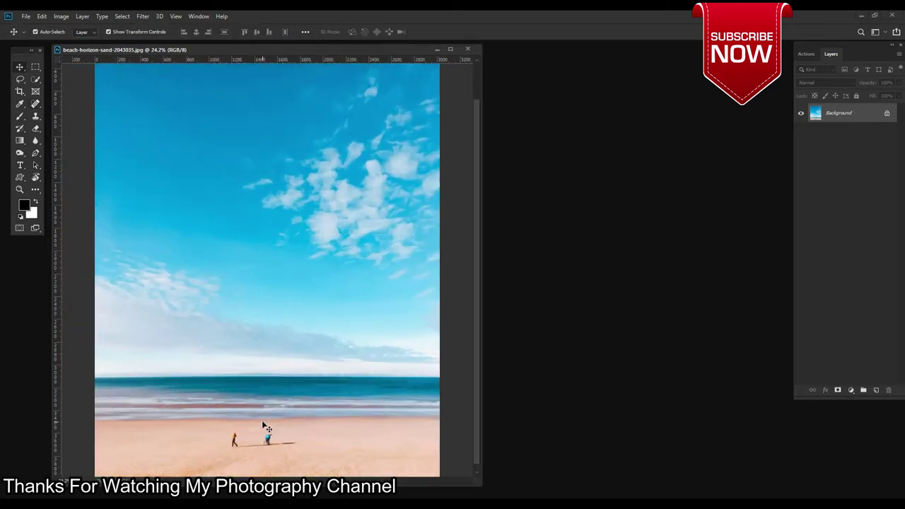
pyautogui.scroll(2, 266, 444)
pyautogui.scroll(1, 265, 444)
pyautogui.moveTo(275, 396); pyautogui.dragTo(289, 336)
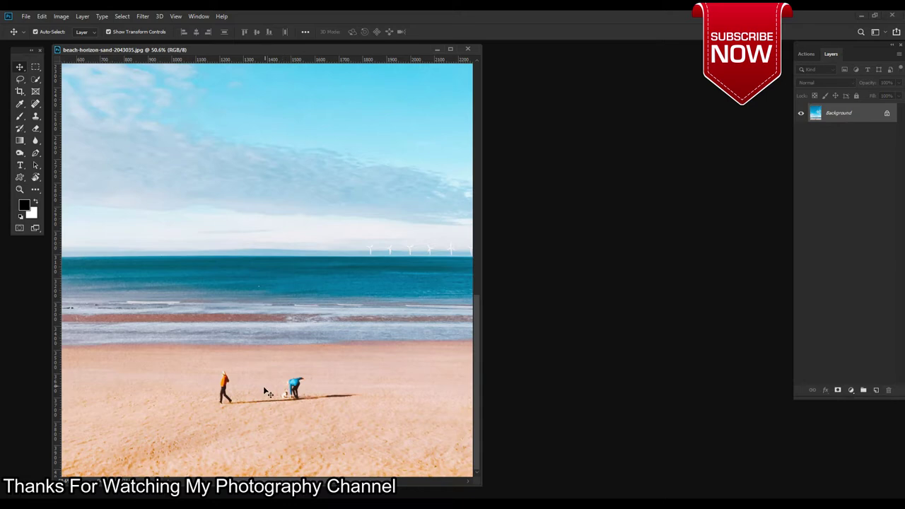
pyautogui.scroll(2, 269, 394)
pyautogui.moveTo(199, 449); pyautogui.dragTo(241, 401)
pyautogui.scroll(-1, 241, 401)
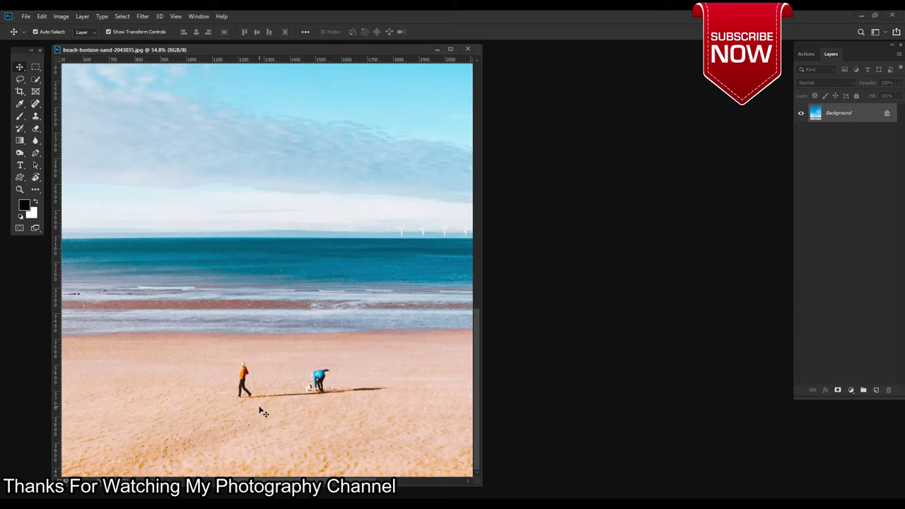
# Clone sampled sand over the orange-clad walker and their shadow
pyautogui.press('s')
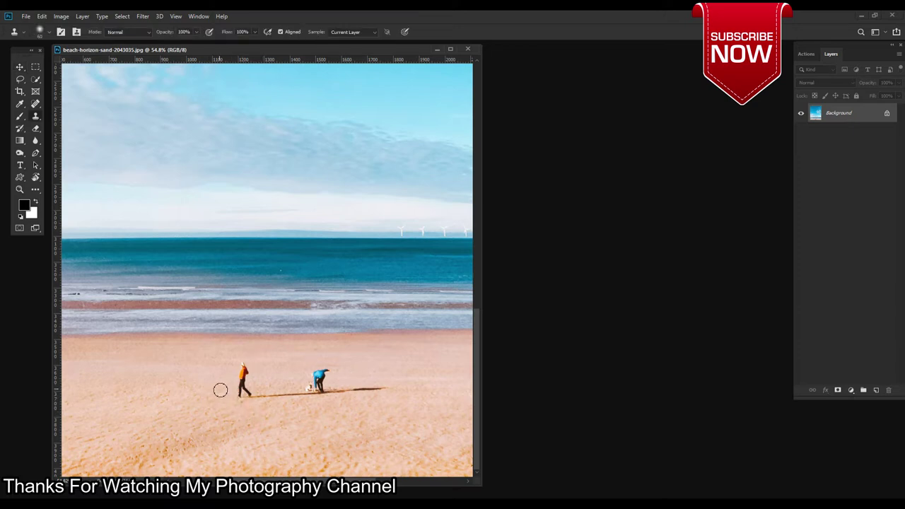
pyautogui.keyDown('alt'); pyautogui.click(190, 397); pyautogui.keyUp('alt')
pyautogui.moveTo(230, 384); pyautogui.dragTo(230, 363)
pyautogui.moveTo(238, 380)
pyautogui.mouseDown()
pyautogui.moveTo(312, 393)
pyautogui.moveTo(297, 364)
pyautogui.moveTo(283, 372)
pyautogui.moveTo(382, 389)
pyautogui.mouseUp()
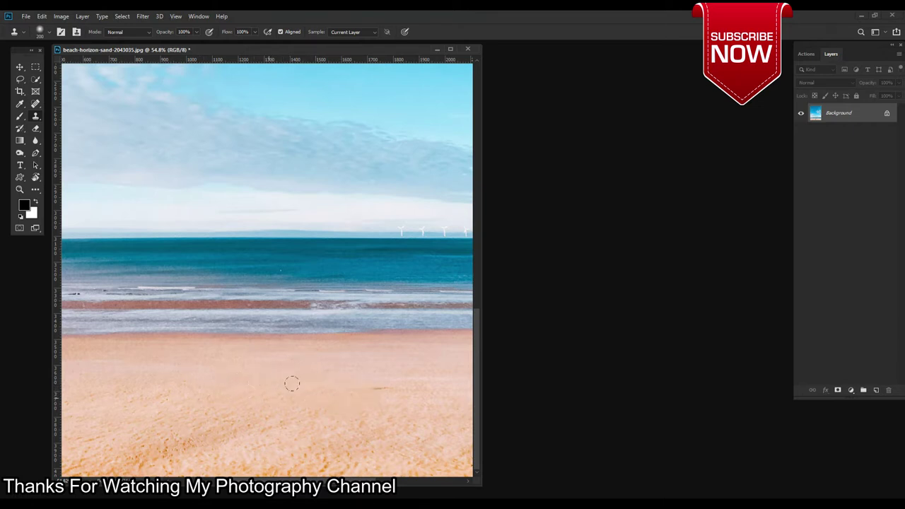
# Zoom out to view the whole beach photo with the figures gone
pyautogui.scroll(-2, 247, 381)
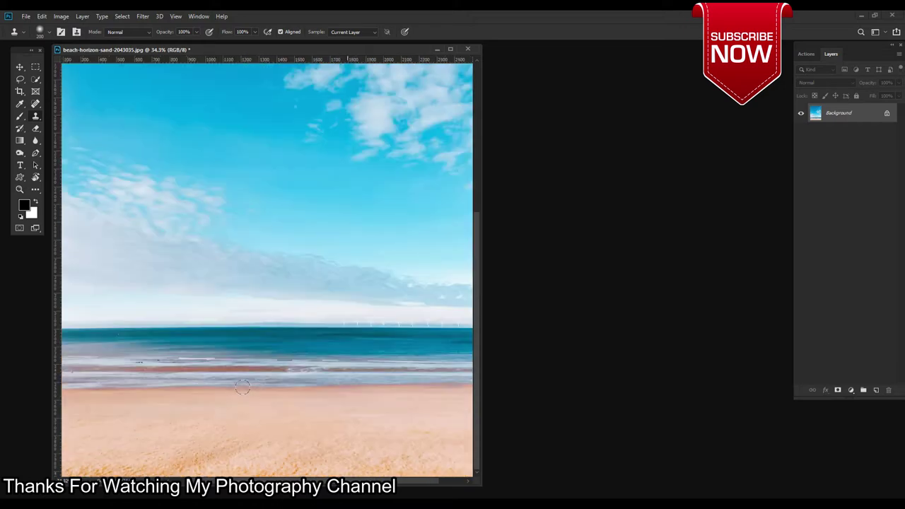
pyautogui.scroll(-2, 278, 386)
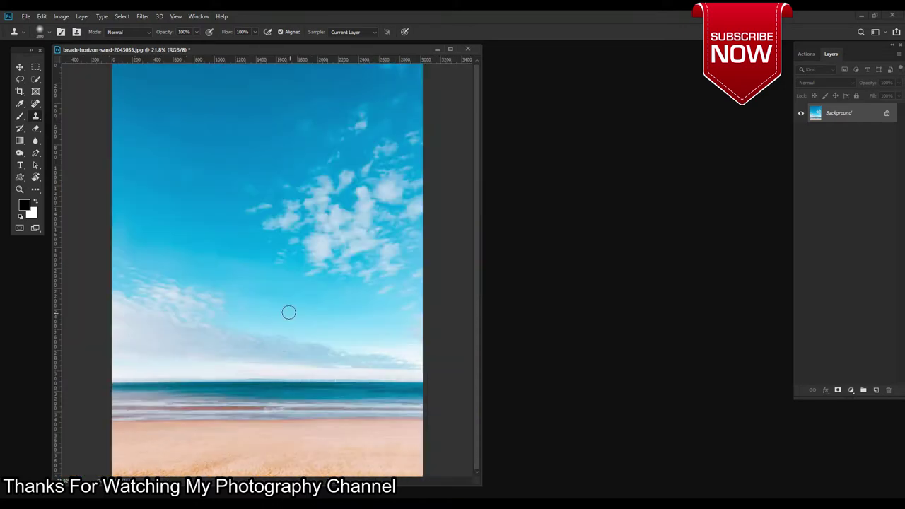
pyautogui.scroll(-1, 295, 314)
pyautogui.scroll(-1, 298, 319)
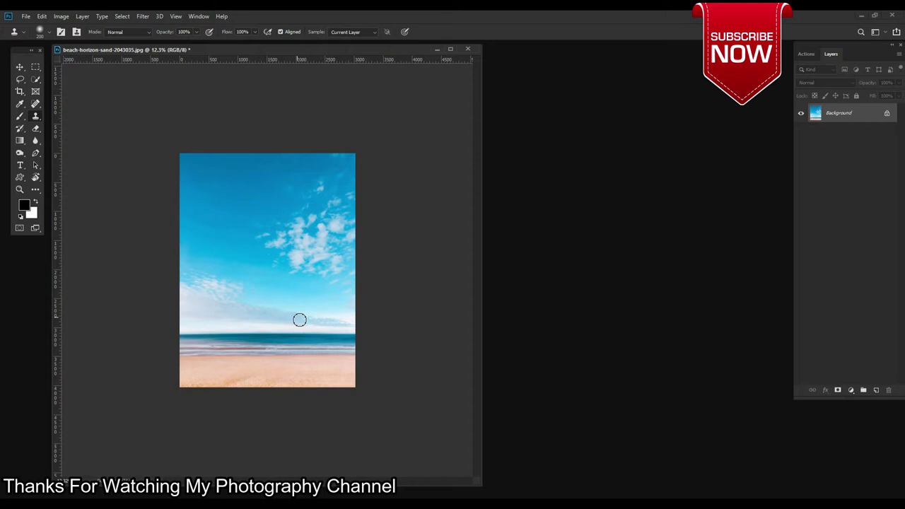
pyautogui.scroll(1, 299, 320)
pyautogui.scroll(1, 297, 318)
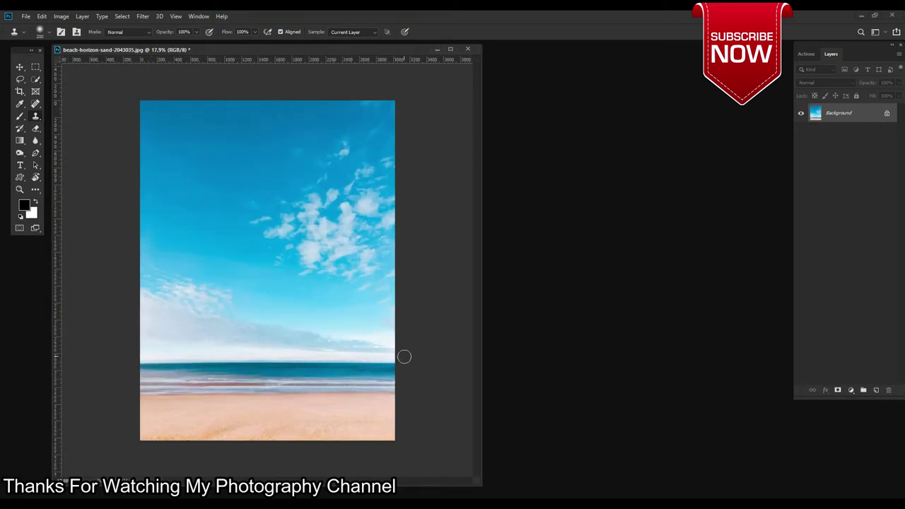
pyautogui.scroll(1, 316, 445)
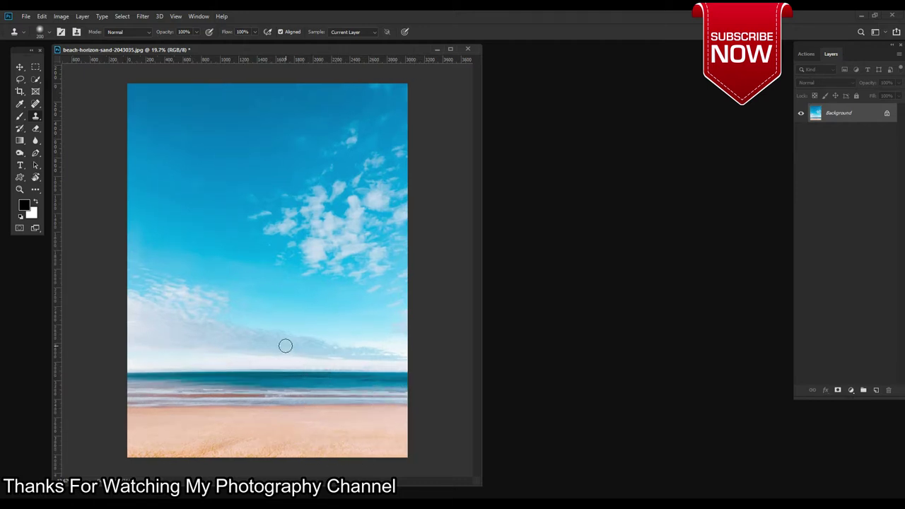
# Undo the stray horizon stamp and close the photo without saving
pyautogui.click(359, 370)
pyautogui.hotkey('ctrl', 'z')
pyautogui.click(470, 49)
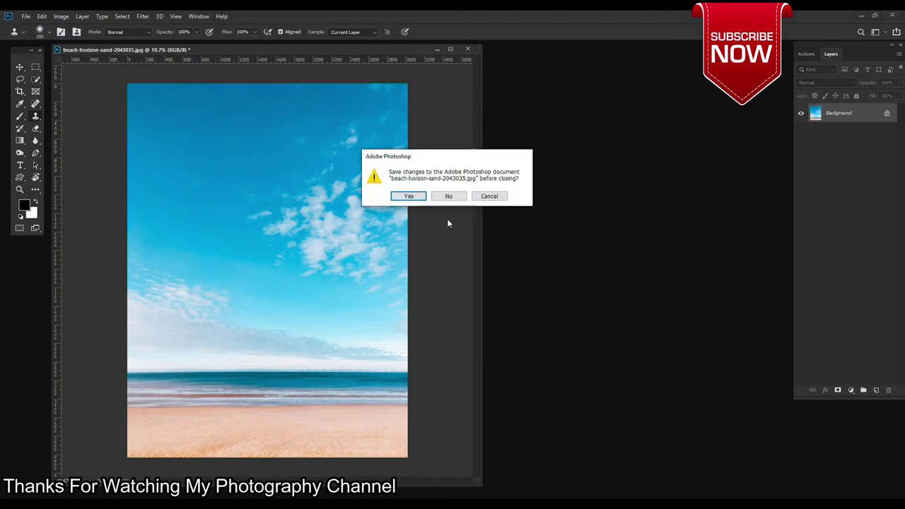
pyautogui.click(448, 196)
# Reopen the original, unedited beach-horizon-sand-2043035.jpg photo
pyautogui.hotkey('ctrl', 'o')
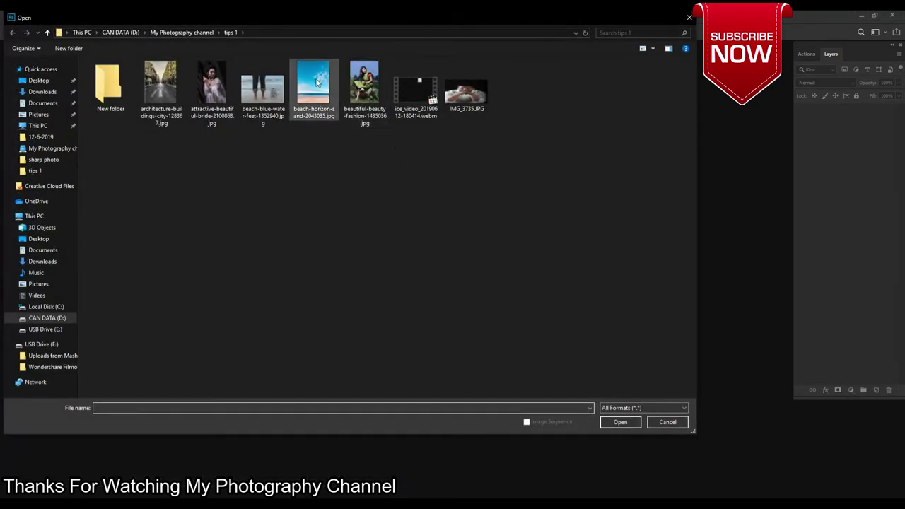
pyautogui.click(315, 88)
pyautogui.click(619, 422)
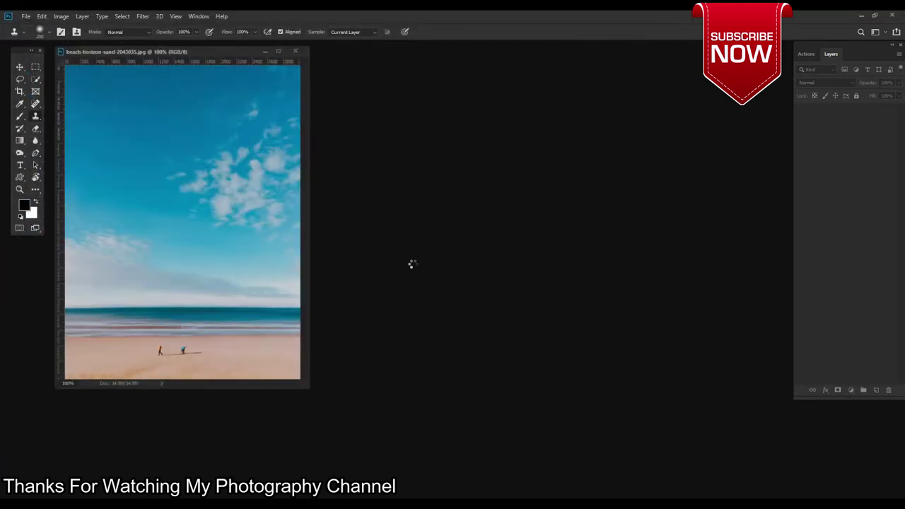
pyautogui.click(199, 17)
pyautogui.moveTo(206, 27)
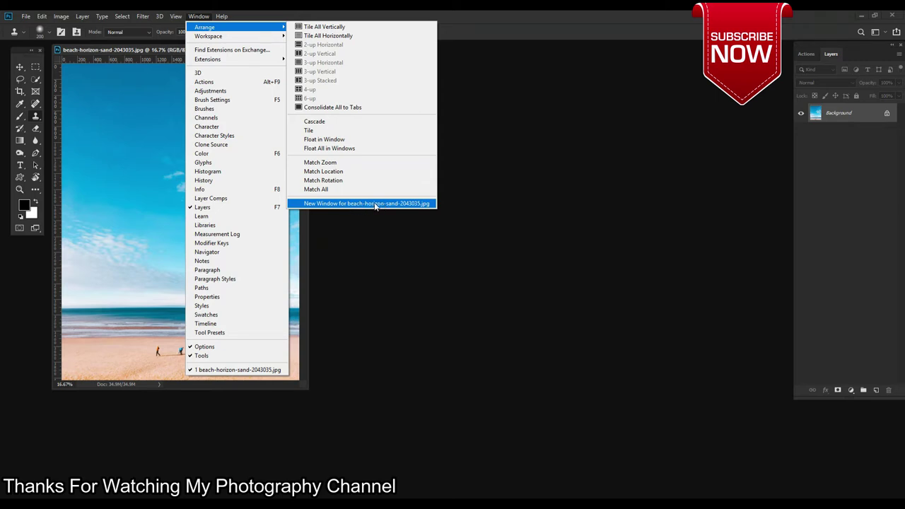
# Open a second window of the beach photo and align it beside the first
pyautogui.click(388, 204)
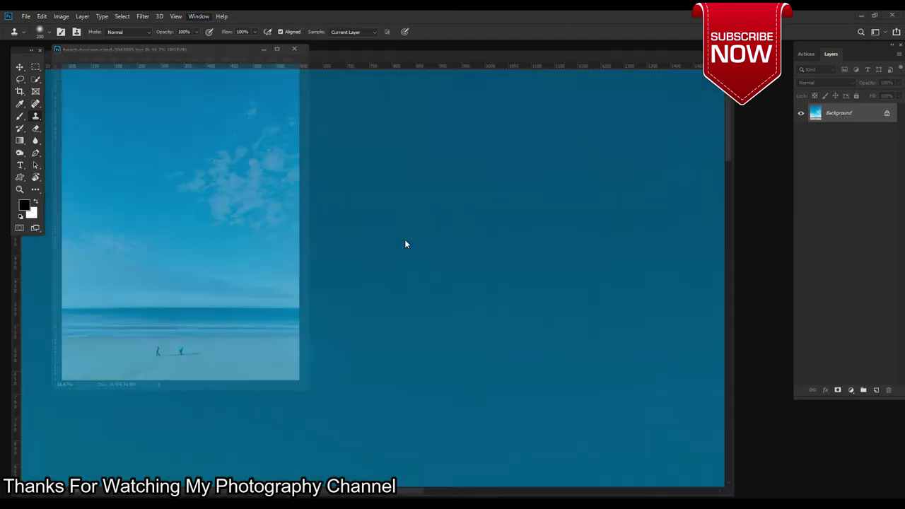
pyautogui.moveTo(220, 62); pyautogui.dragTo(474, 62)
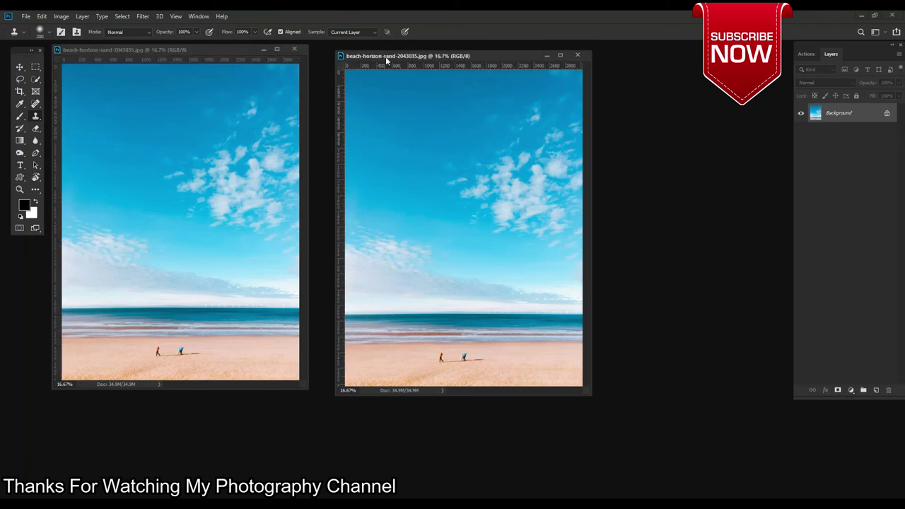
pyautogui.moveTo(386, 58); pyautogui.dragTo(383, 57)
pyautogui.moveTo(232, 55); pyautogui.dragTo(235, 65)
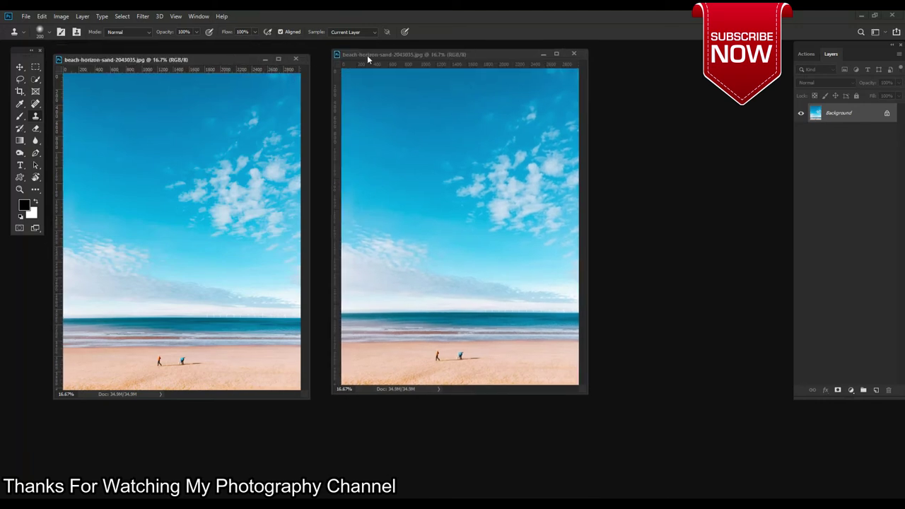
pyautogui.moveTo(380, 55); pyautogui.dragTo(368, 61)
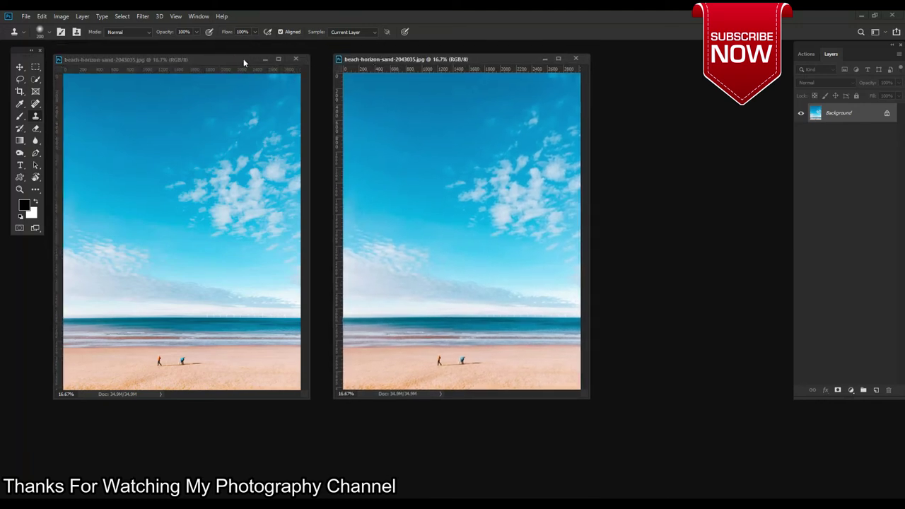
pyautogui.click(243, 58)
pyautogui.click(398, 60)
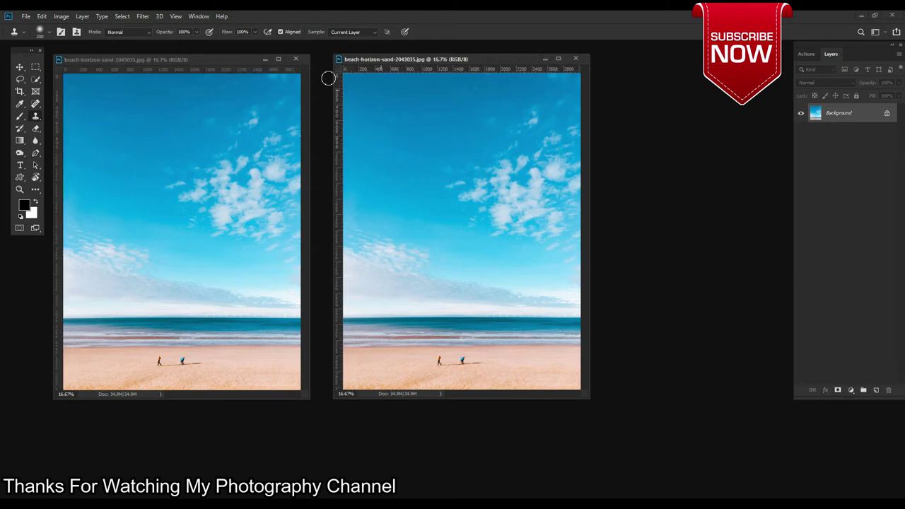
pyautogui.click(199, 17)
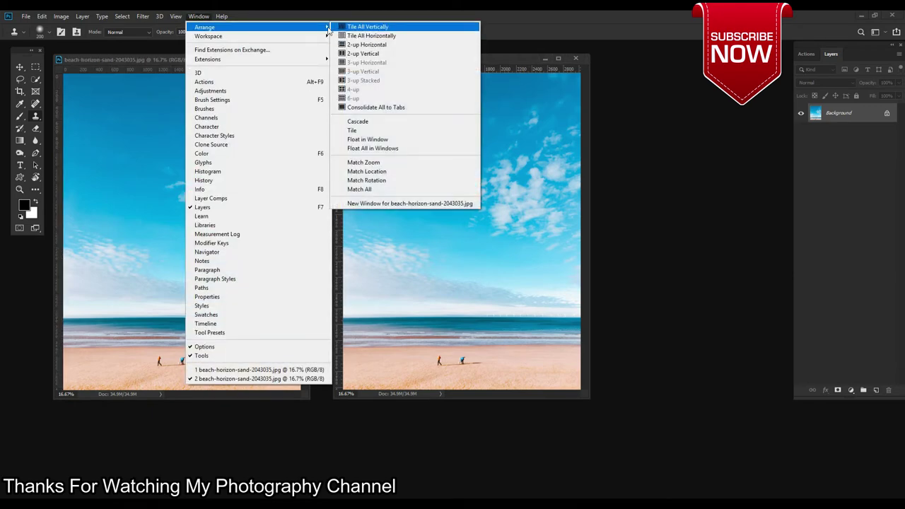
# Tile both beach views side by side, shorten the Layers panel, and zoom the left view in
pyautogui.click(398, 28)
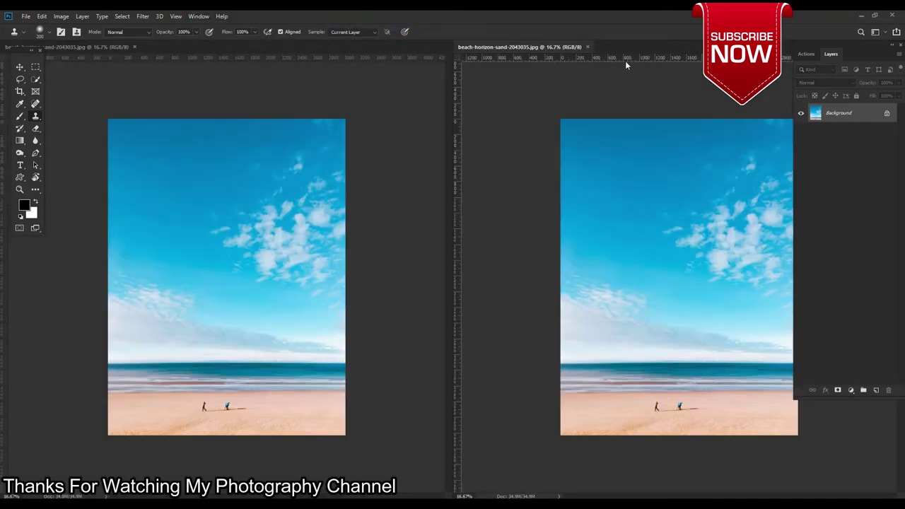
pyautogui.scroll(1, 690, 250)
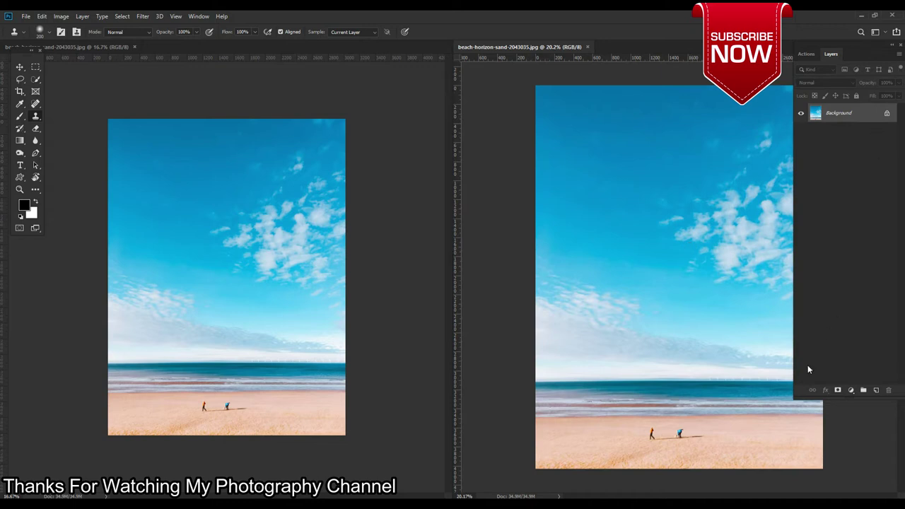
pyautogui.moveTo(796, 397); pyautogui.dragTo(796, 388)
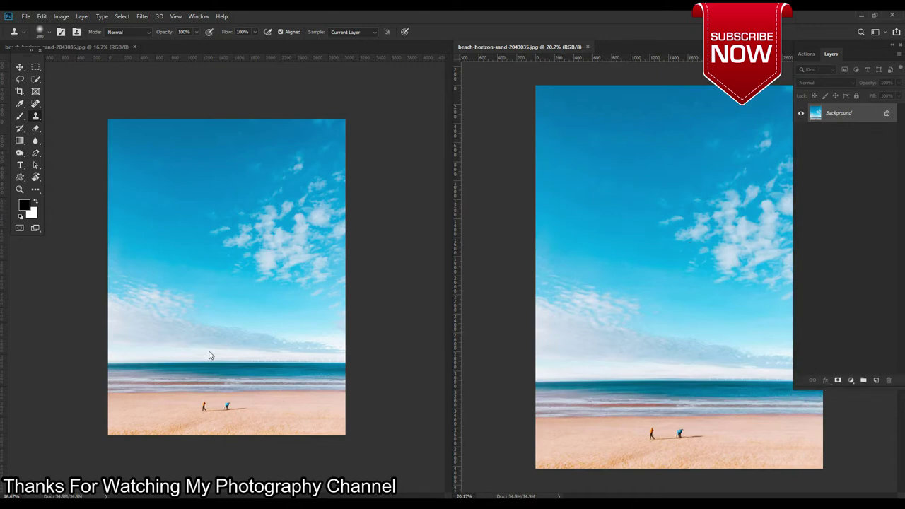
pyautogui.click(97, 52)
pyautogui.scroll(1, 203, 424)
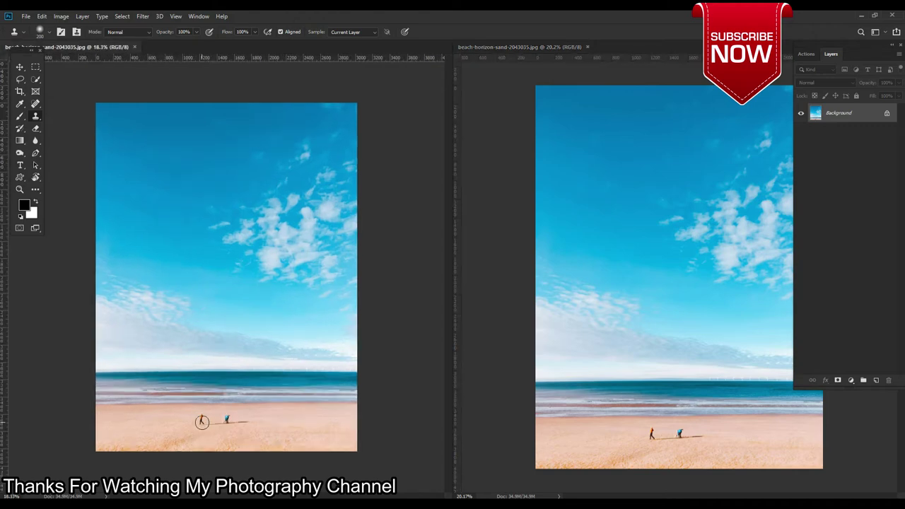
pyautogui.scroll(1, 191, 434)
pyautogui.scroll(1, 186, 426)
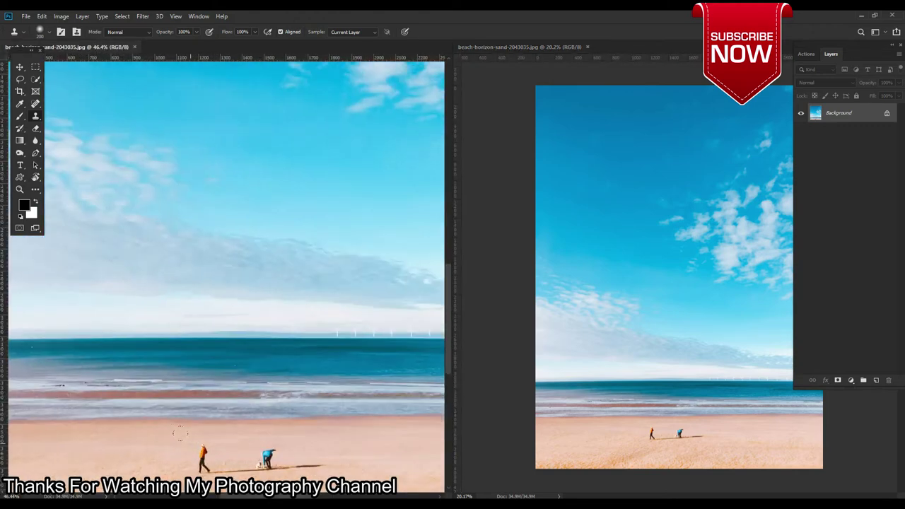
pyautogui.scroll(1, 185, 353)
pyautogui.scroll(1, 185, 283)
pyautogui.scroll(2, 185, 284)
pyautogui.scroll(-1, 177, 287)
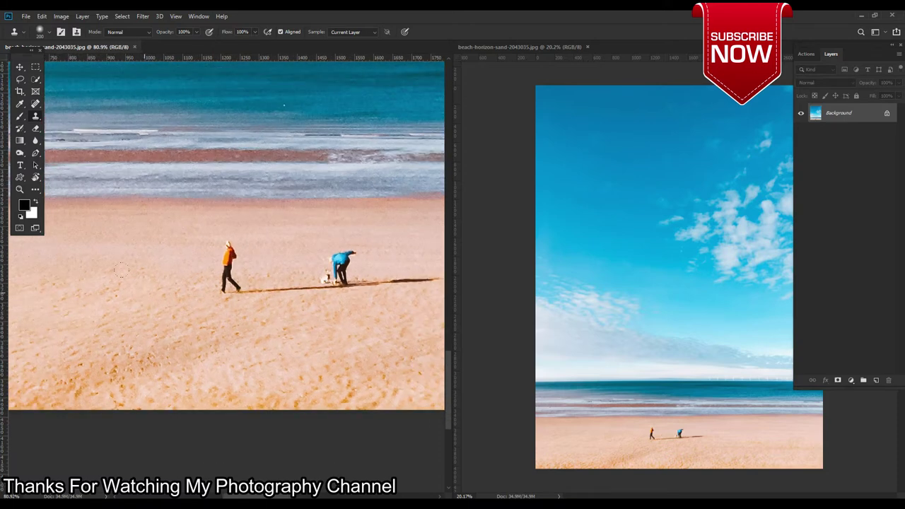
# Clone sand over the orange-clad walker and the full length of their shadow
pyautogui.moveTo(233, 304); pyautogui.dragTo(229, 247)
pyautogui.moveTo(263, 289)
pyautogui.mouseDown()
pyautogui.moveTo(340, 269)
pyautogui.moveTo(346, 254)
pyautogui.moveTo(375, 283)
pyautogui.moveTo(223, 281)
pyautogui.moveTo(177, 269)
pyautogui.mouseUp()
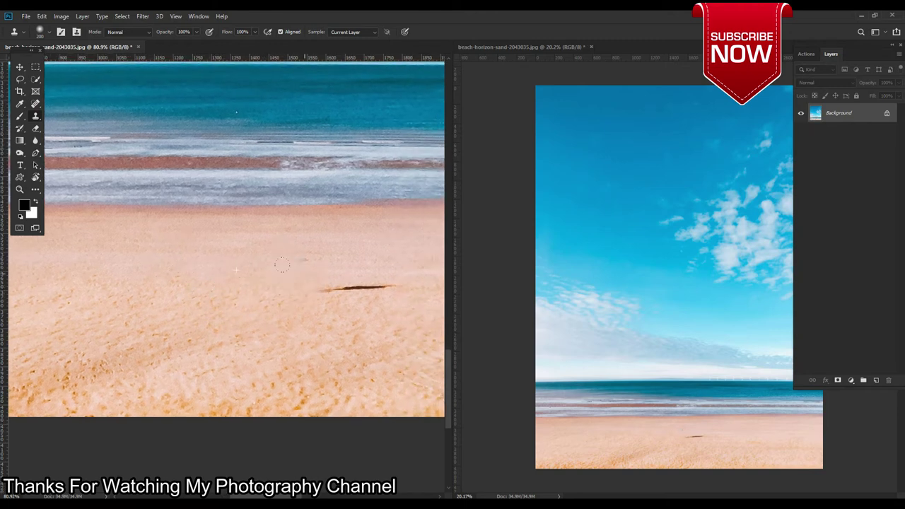
pyautogui.moveTo(339, 288); pyautogui.dragTo(371, 287)
pyautogui.scroll(-1, 350, 301)
pyautogui.scroll(-1, 351, 302)
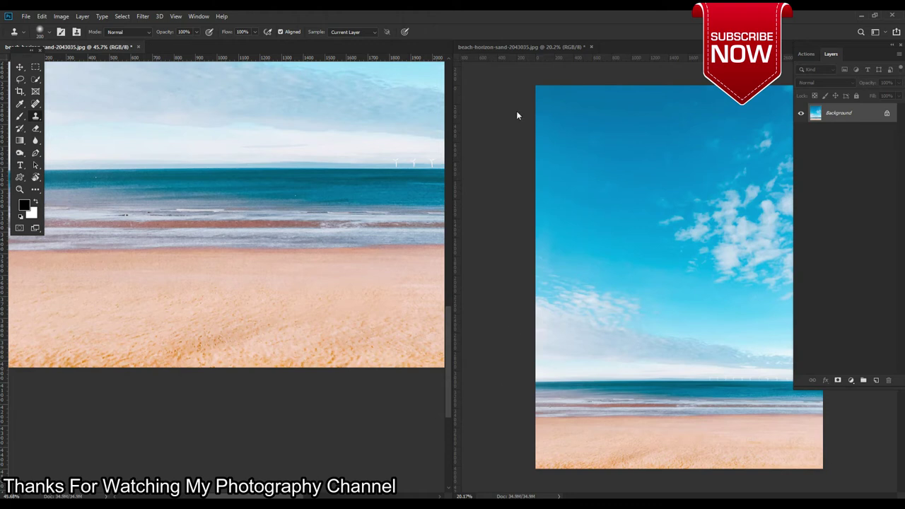
# Close both beach photo windows without saving changes
pyautogui.click(139, 47)
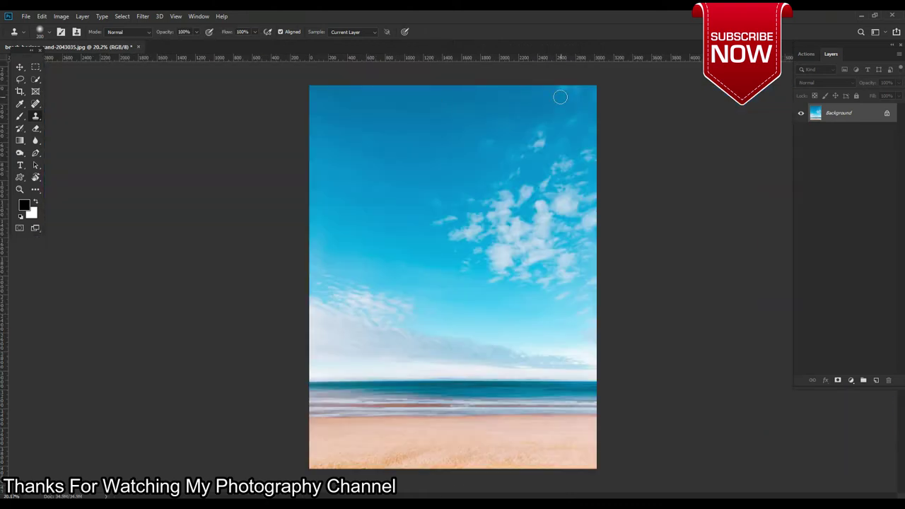
pyautogui.click(138, 46)
pyautogui.click(448, 197)
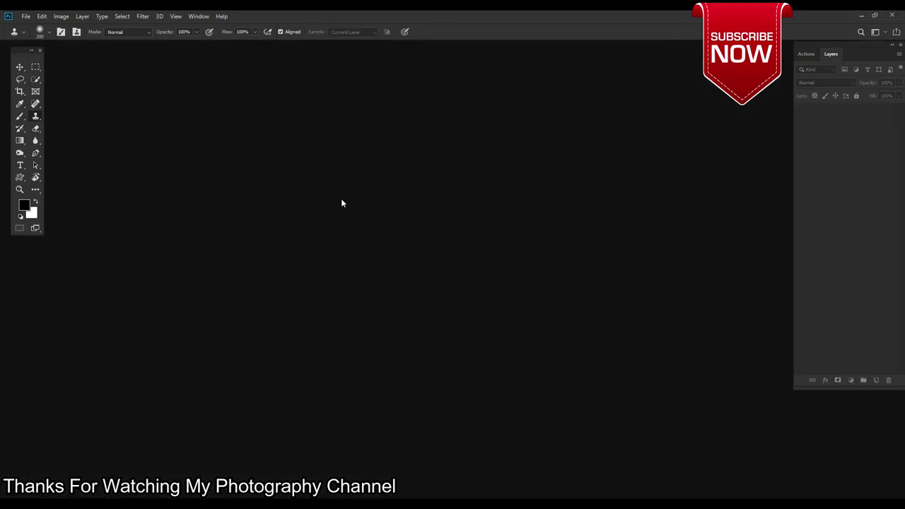
# Open the portrait IMG_3735.JPG and enlarge its document window
pyautogui.doubleClick(391, 242)
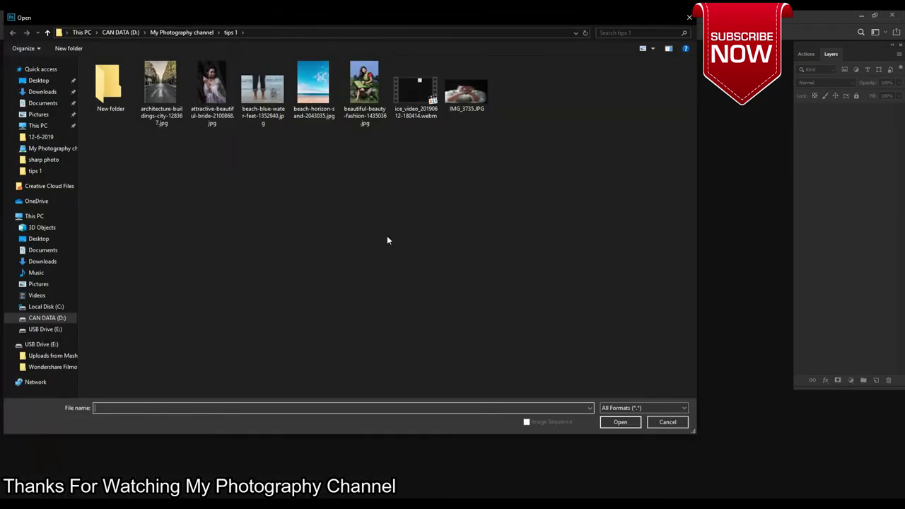
pyautogui.click(467, 89)
pyautogui.click(603, 422)
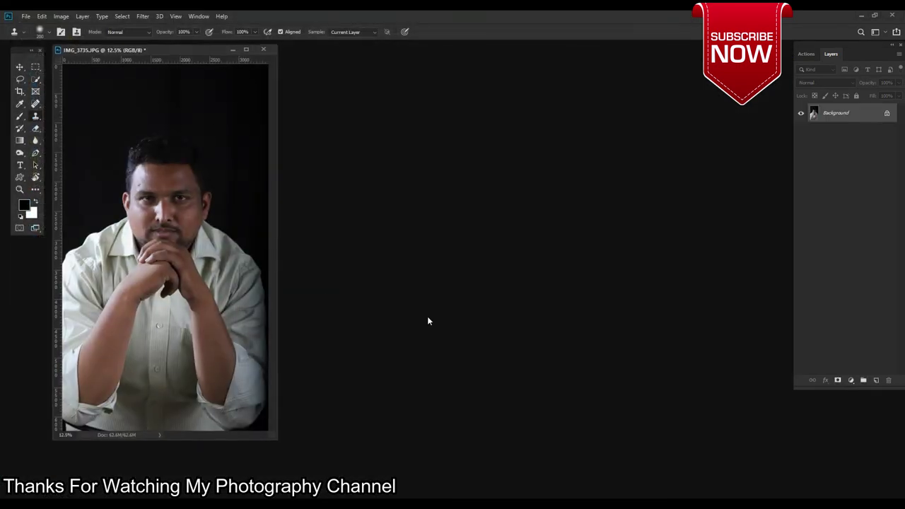
pyautogui.moveTo(274, 439); pyautogui.dragTo(387, 467)
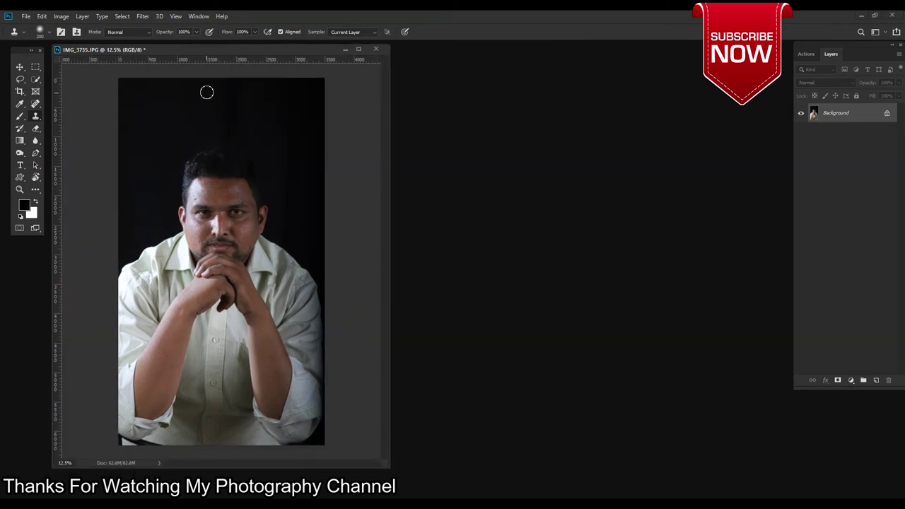
# Add a second IMG_3735.JPG window, tile both vertically, and zoom in on the face
pyautogui.click(199, 16)
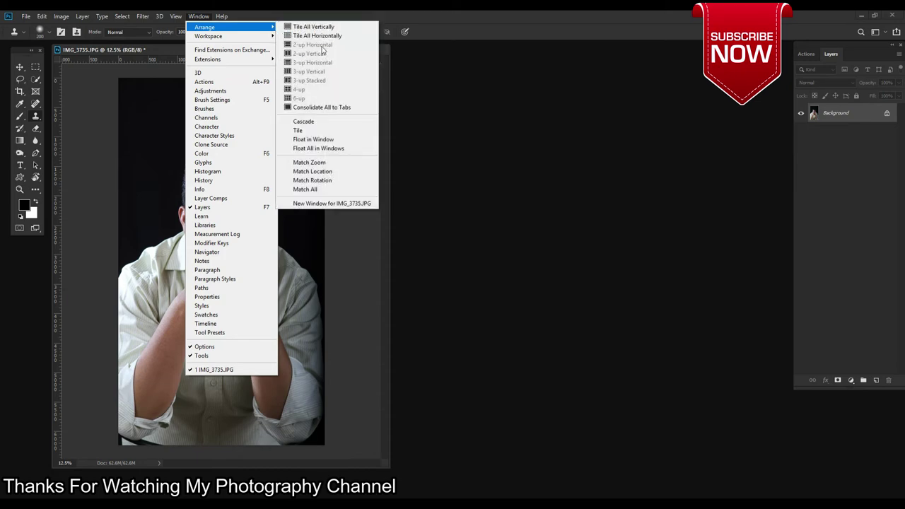
pyautogui.click(353, 204)
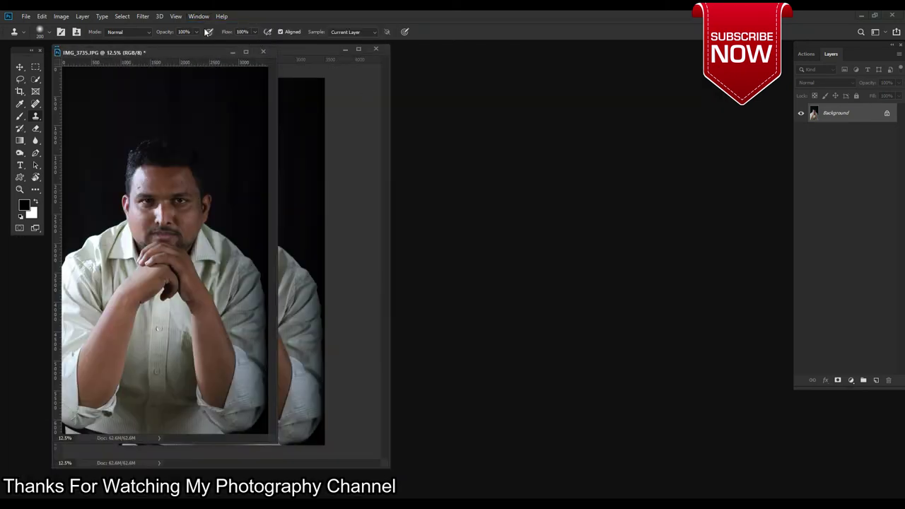
pyautogui.click(199, 16)
pyautogui.click(323, 28)
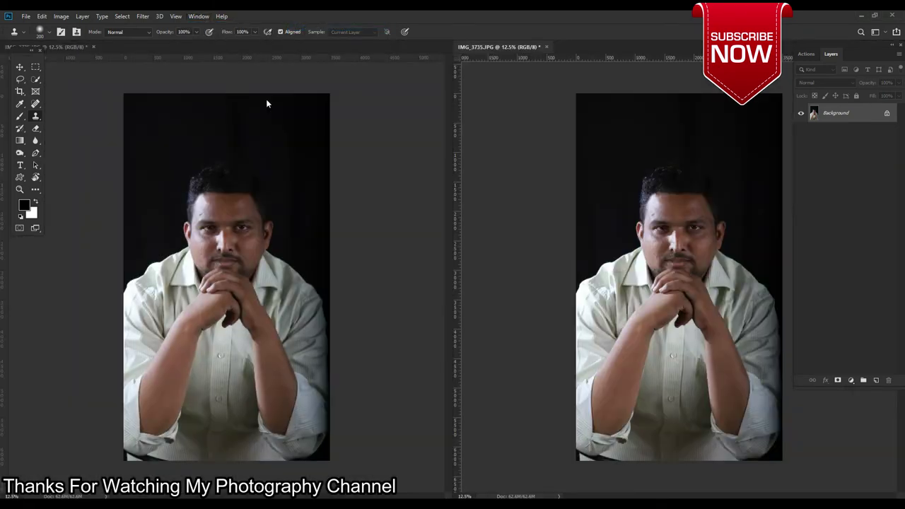
pyautogui.scroll(3, 700, 209)
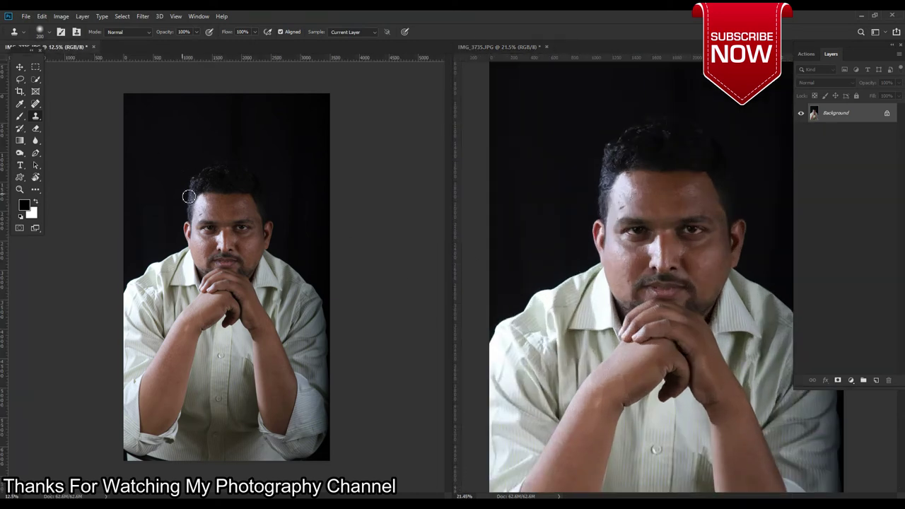
pyautogui.scroll(3, 205, 216)
pyautogui.scroll(2, 205, 215)
pyautogui.scroll(2, 240, 175)
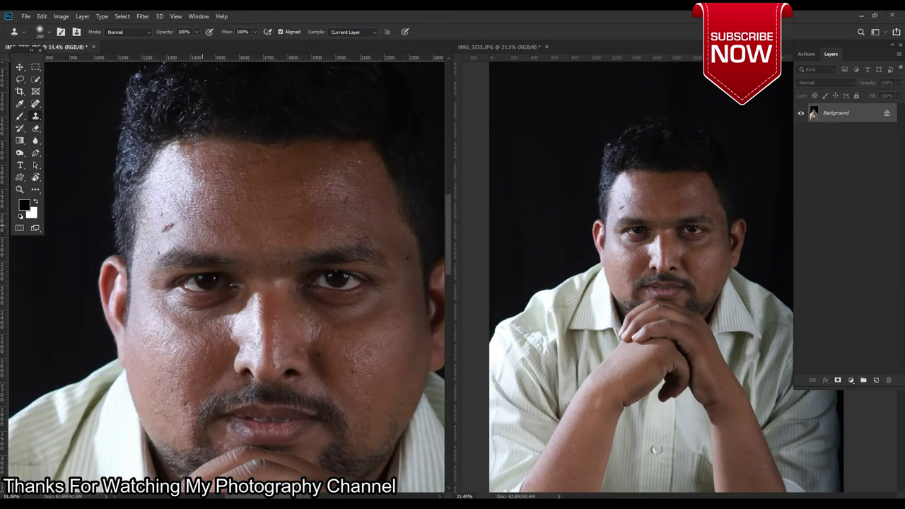
# Enlarge the Spot Healing Brush and heal four spots on the forehead
pyautogui.scroll(2, 180, 228)
pyautogui.press('j')
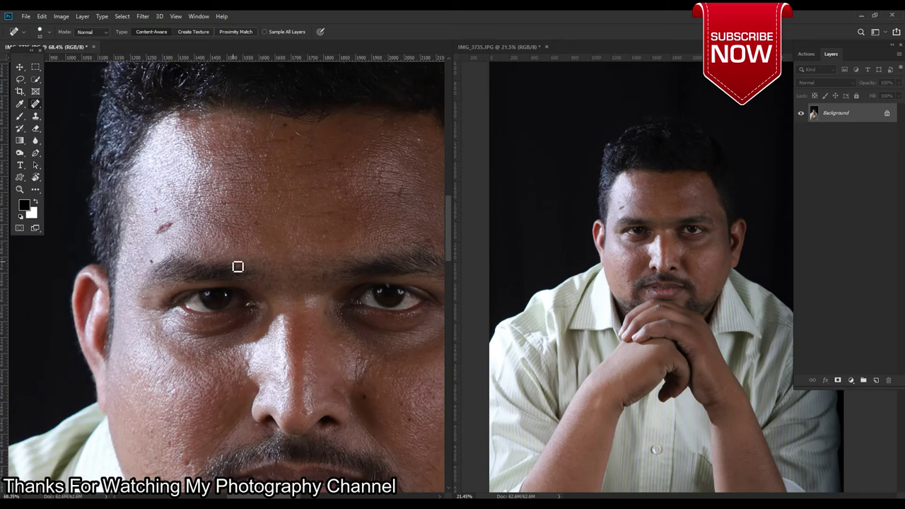
pyautogui.press(']')
pyautogui.press(']')
pyautogui.press(']')
pyautogui.click(161, 226)
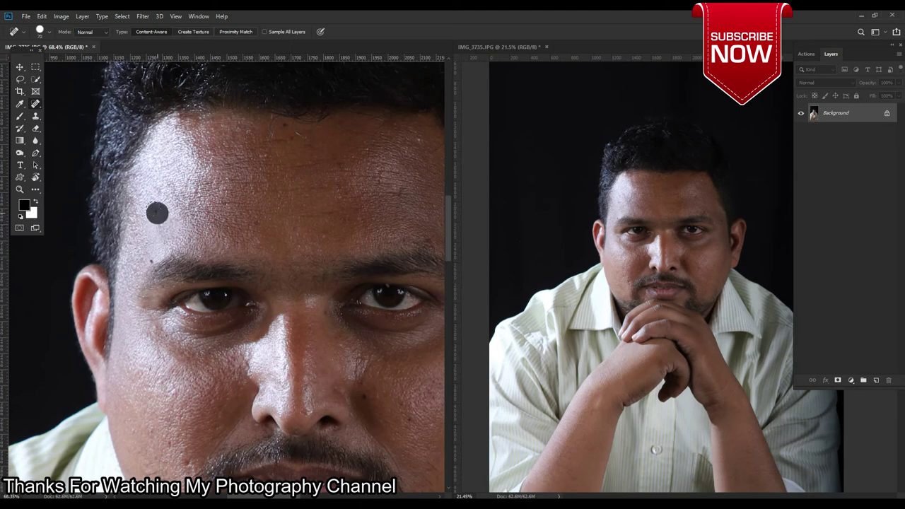
pyautogui.click(256, 224)
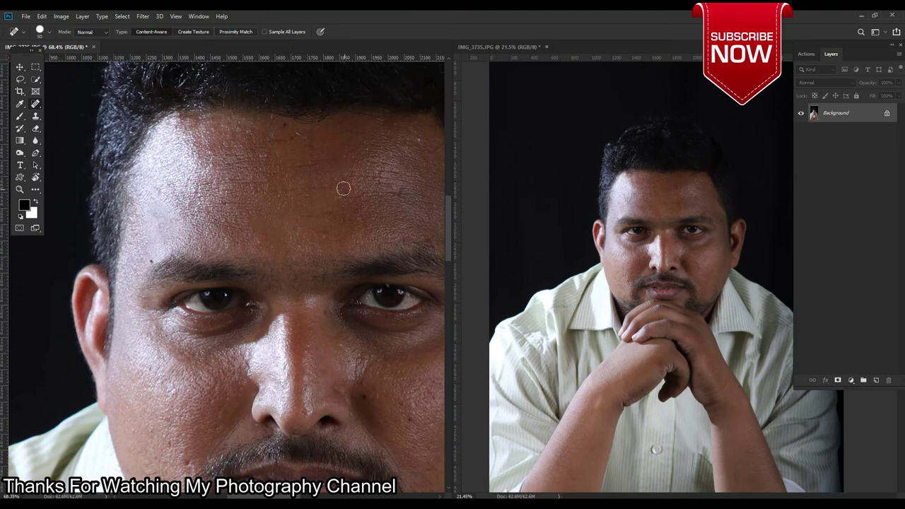
pyautogui.click(378, 170)
pyautogui.click(399, 192)
# Heal five small spots across both cheeks
pyautogui.moveTo(340, 372); pyautogui.dragTo(323, 300)
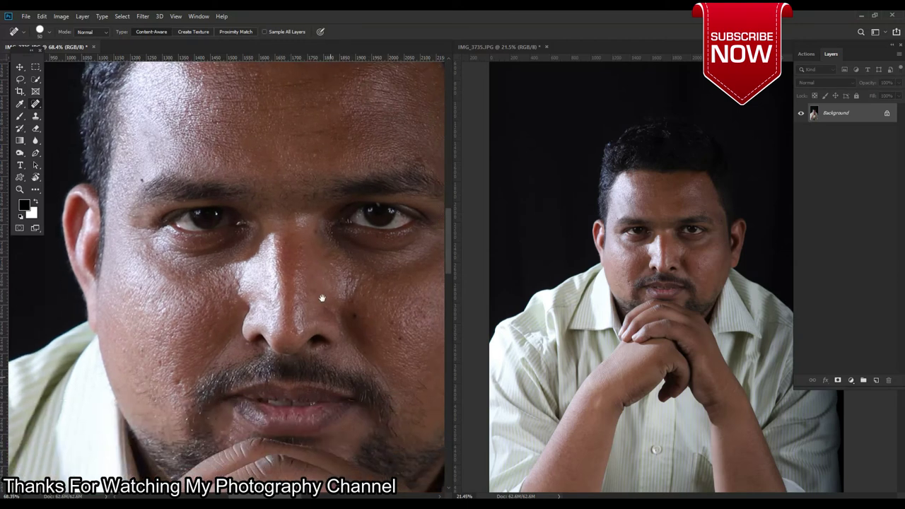
pyautogui.click(359, 317)
pyautogui.click(399, 326)
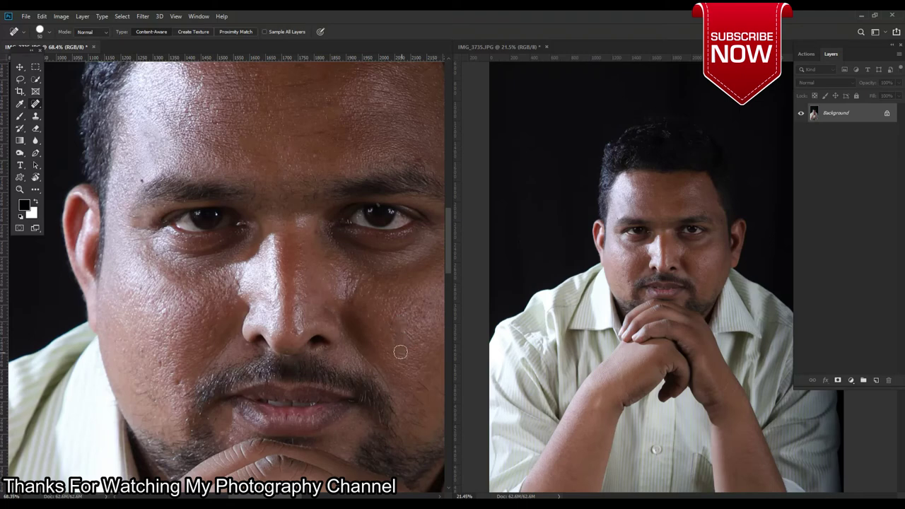
pyautogui.moveTo(400, 323); pyautogui.dragTo(418, 253)
pyautogui.click(199, 307)
pyautogui.click(178, 290)
pyautogui.click(191, 313)
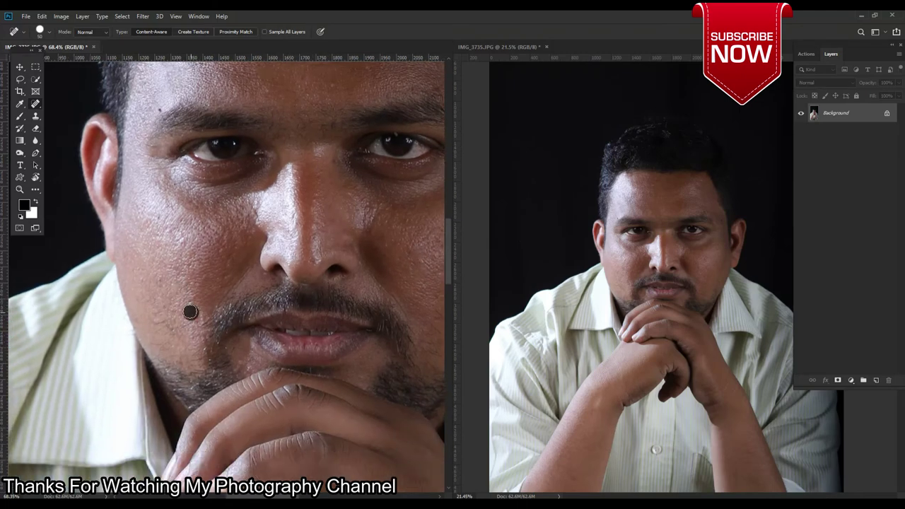
# Pan down to inspect the clasped hands and shirt
pyautogui.scroll(-2, 359, 306)
pyautogui.moveTo(359, 349)
pyautogui.mouseDown()
pyautogui.moveTo(325, 325)
pyautogui.moveTo(333, 282)
pyautogui.mouseUp()
pyautogui.moveTo(311, 281); pyautogui.dragTo(307, 233)
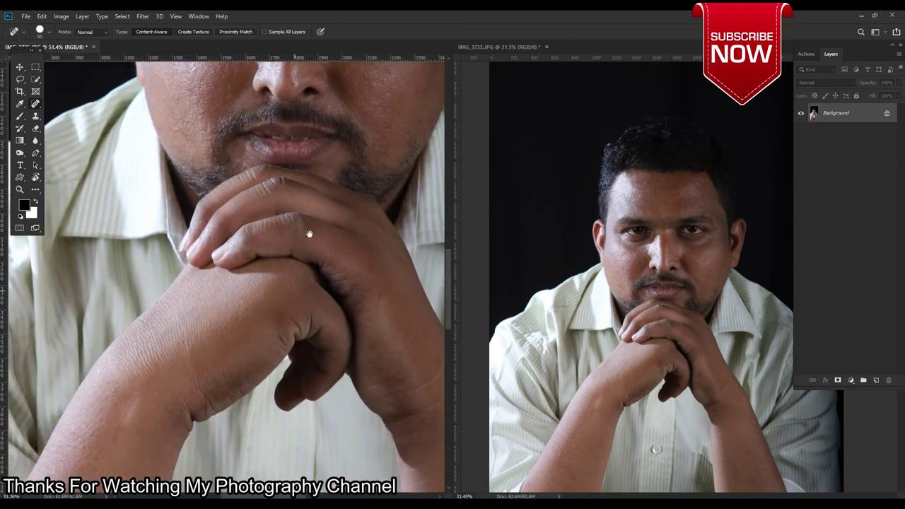
pyautogui.moveTo(265, 332); pyautogui.dragTo(264, 291)
pyautogui.moveTo(311, 340); pyautogui.dragTo(312, 297)
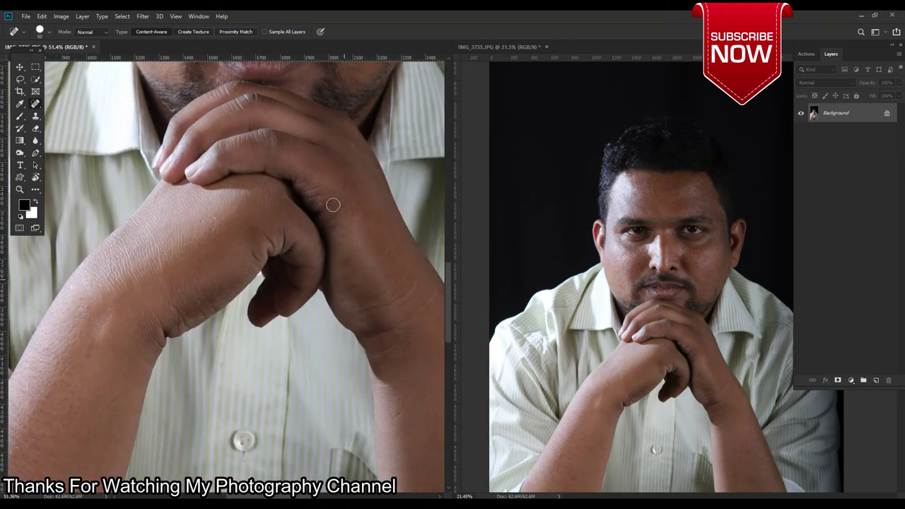
pyautogui.scroll(7, 333, 202)
pyautogui.scroll(2, 309, 375)
pyautogui.scroll(1, 334, 300)
# Apply the Imagenomic Portraiture skin-smoothing filter to the portrait
pyautogui.click(143, 15)
pyautogui.moveTo(158, 218)
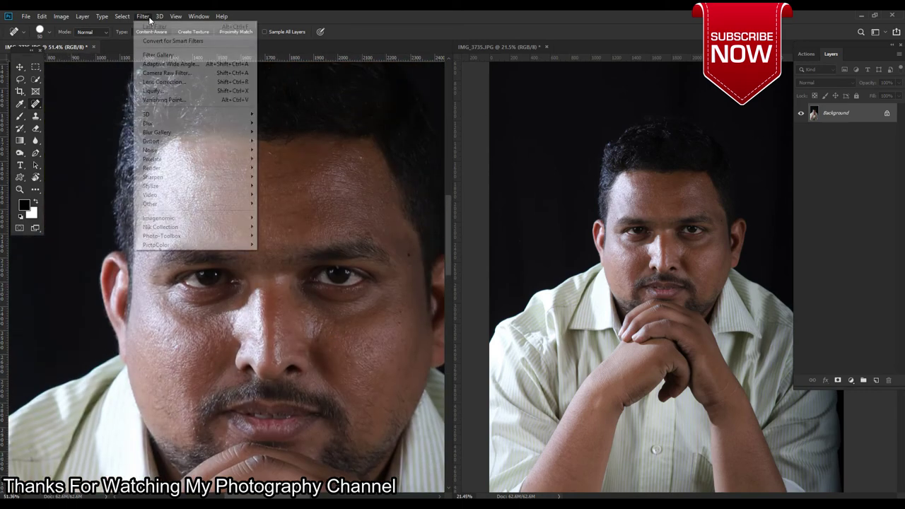
pyautogui.click(279, 226)
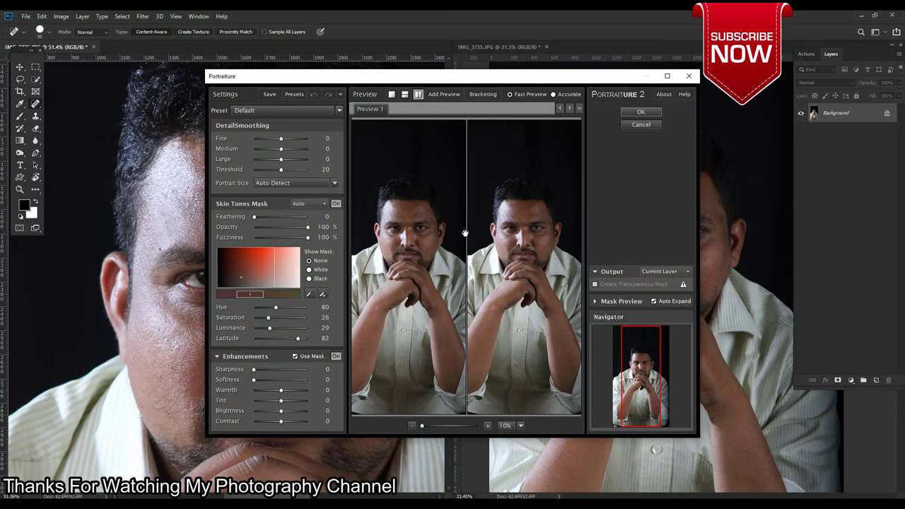
pyautogui.click(641, 111)
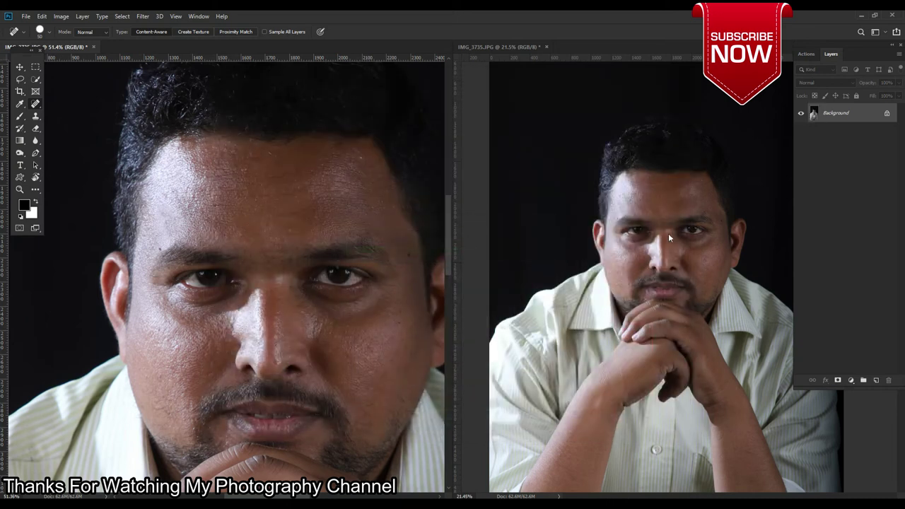
# Zoom out and close both portrait windows
pyautogui.scroll(-2, 371, 249)
pyautogui.scroll(-1, 376, 252)
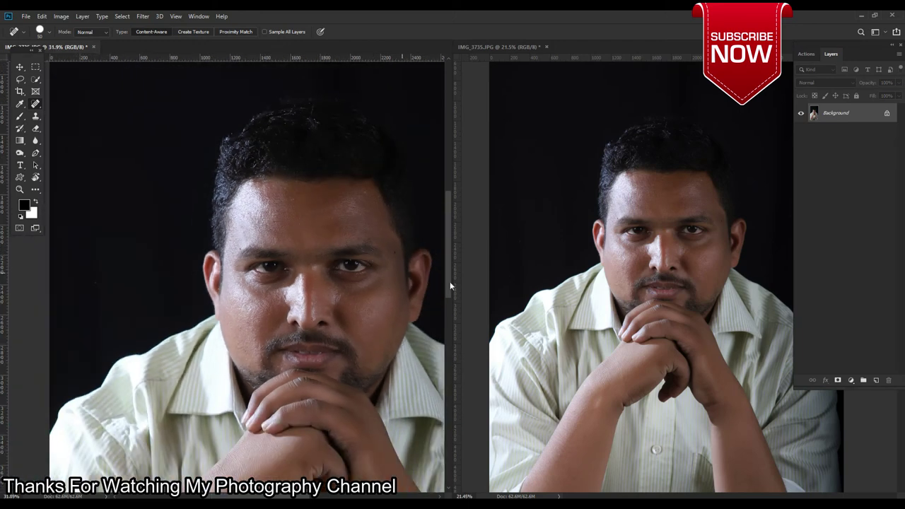
pyautogui.click(93, 48)
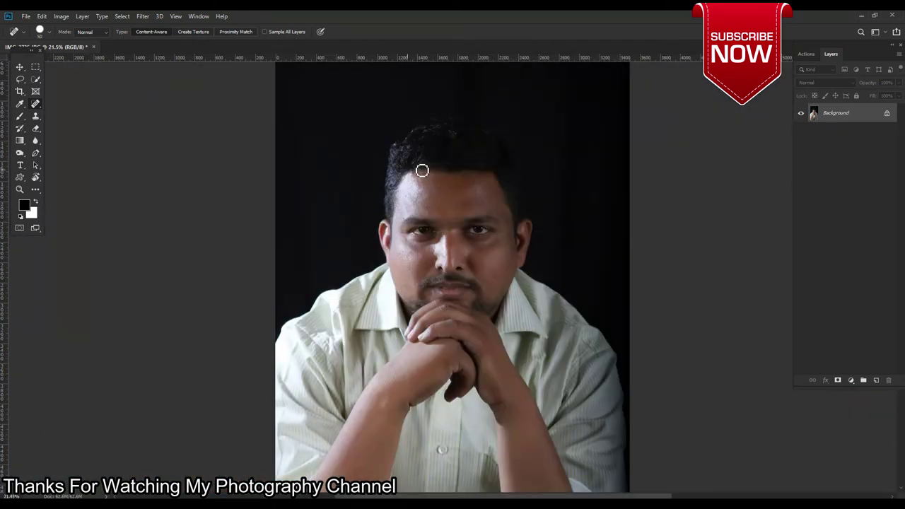
pyautogui.click(93, 48)
# Close the retouched portrait without saving its changes
pyautogui.click(453, 196)
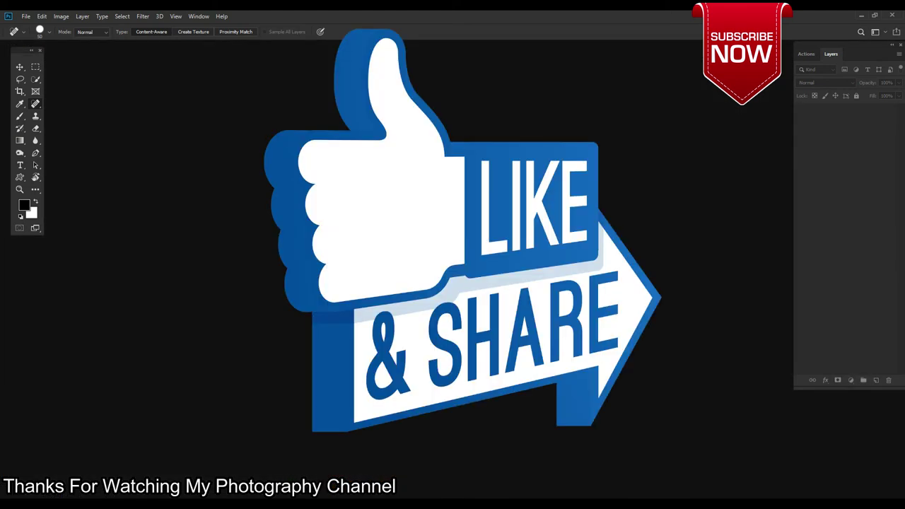